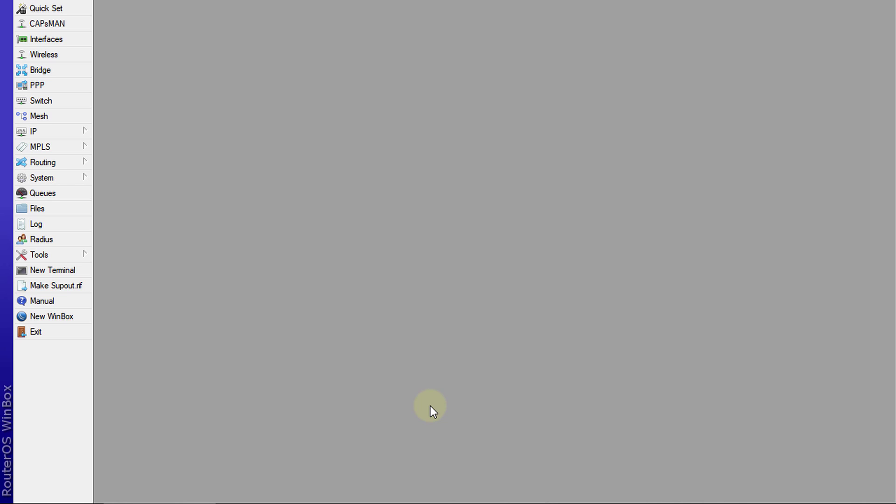
# Open the router's Log window listing recent events, such as the admin login failure
pyautogui.click(68, 223)
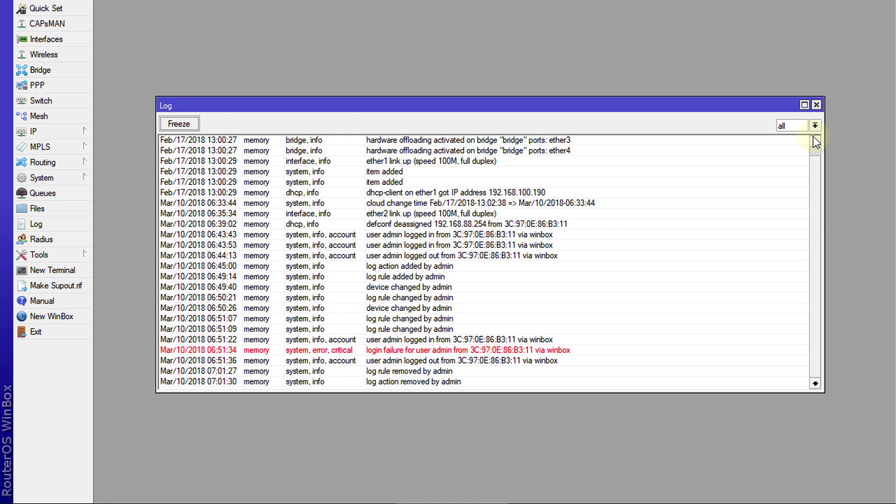
# Open System > Logging and show its list of log actions
pyautogui.click(51, 177)
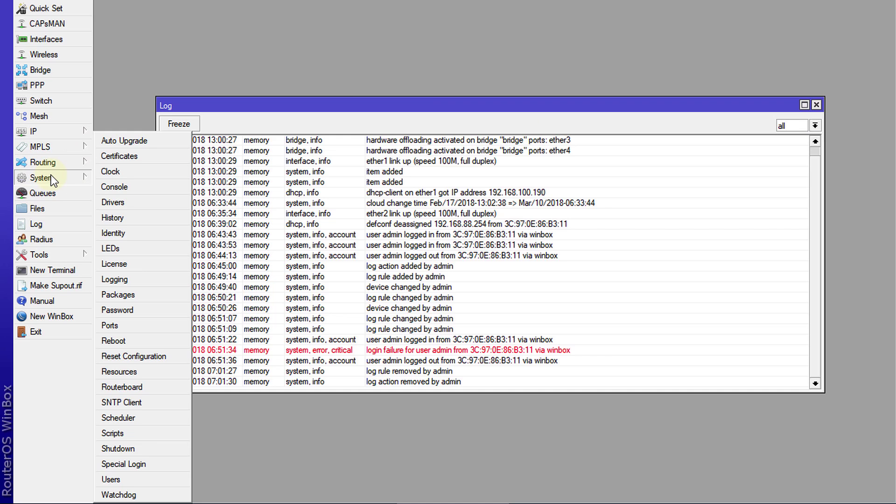
pyautogui.click(133, 279)
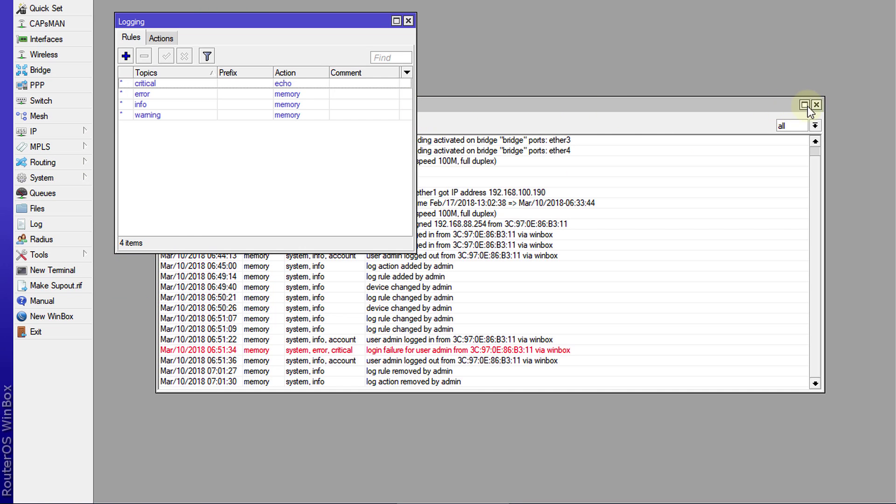
pyautogui.moveTo(741, 108); pyautogui.dragTo(715, 222)
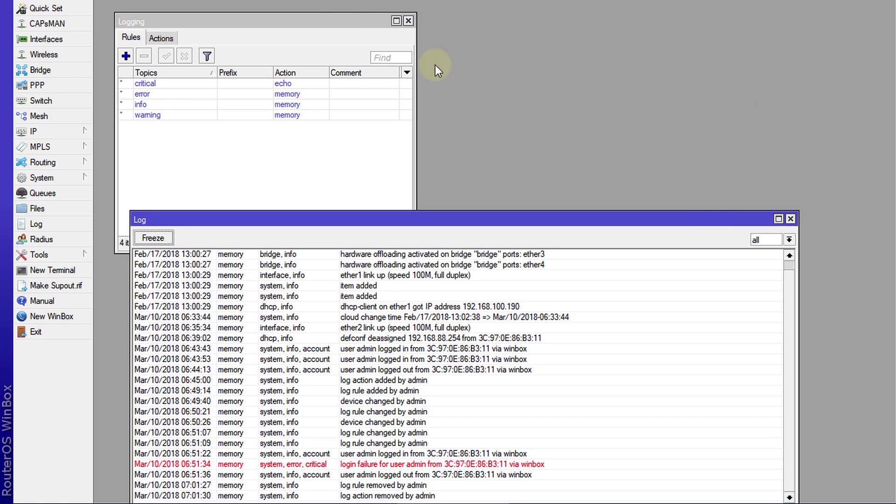
pyautogui.moveTo(338, 27); pyautogui.dragTo(454, 21)
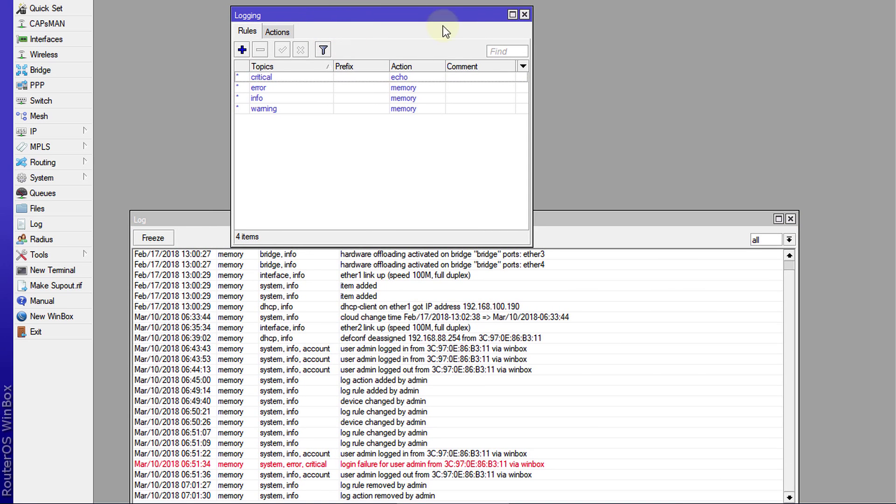
pyautogui.click(277, 31)
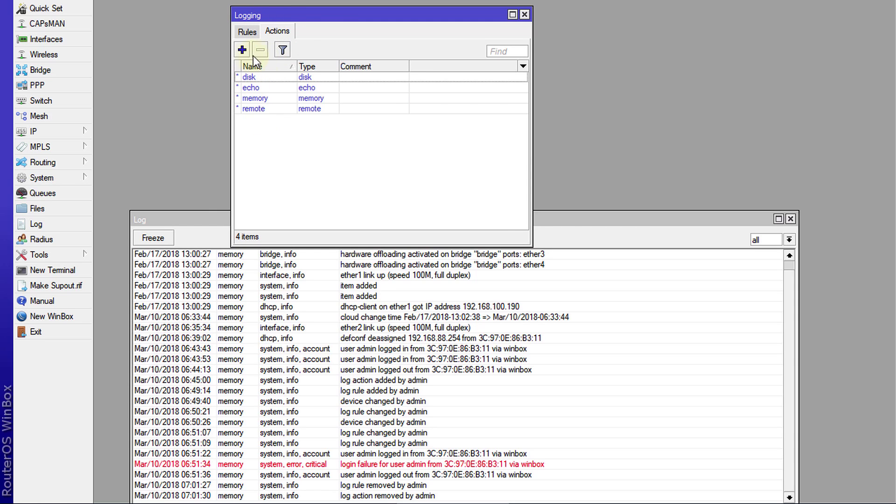
# Add a log action named 'email' of type email with the recipient's e-mail address
pyautogui.click(242, 50)
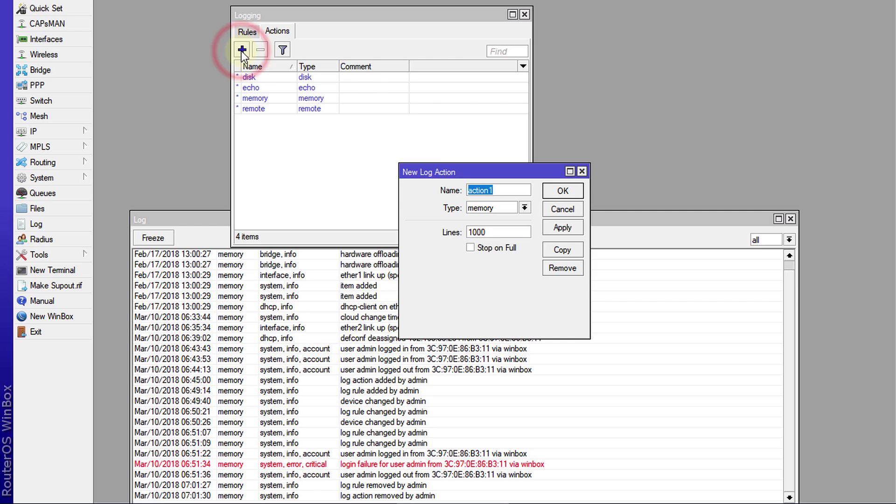
pyautogui.moveTo(456, 172); pyautogui.dragTo(389, 128)
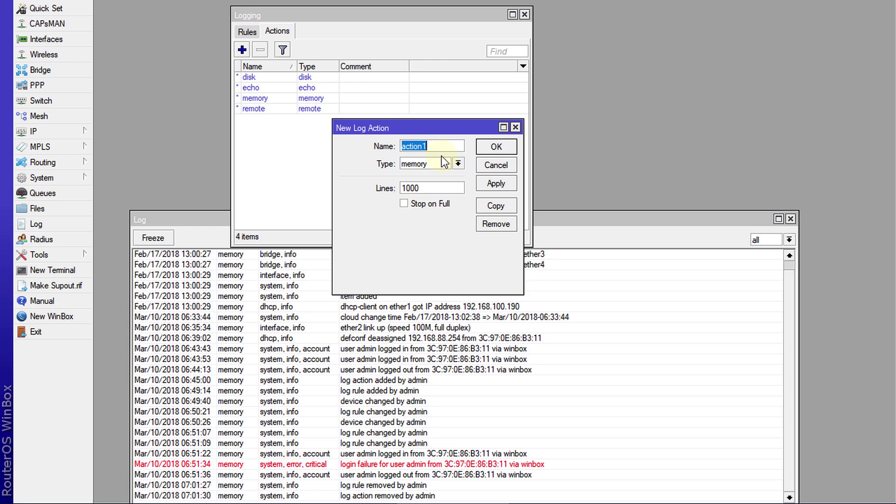
pyautogui.write('email')
pyautogui.click(457, 165)
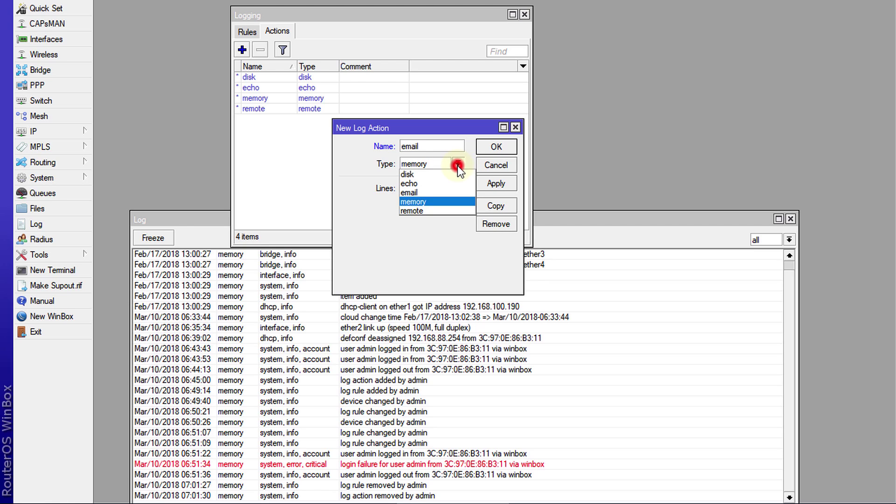
pyautogui.click(441, 193)
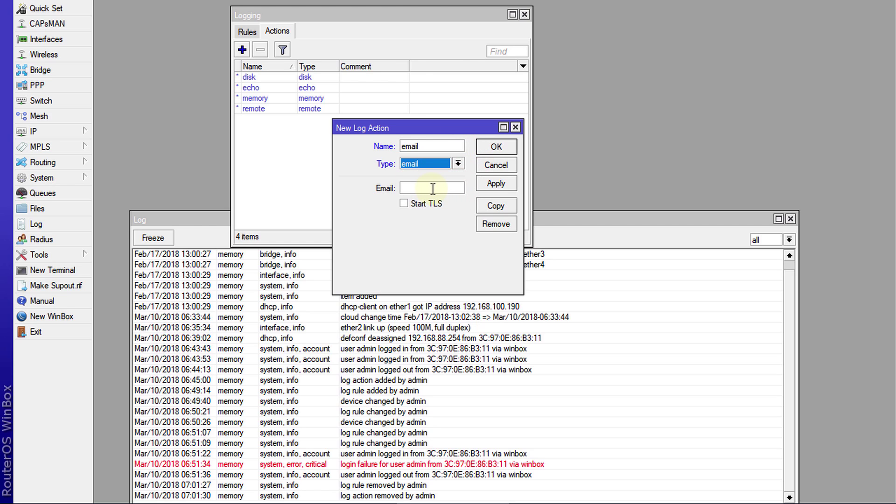
pyautogui.click(432, 188)
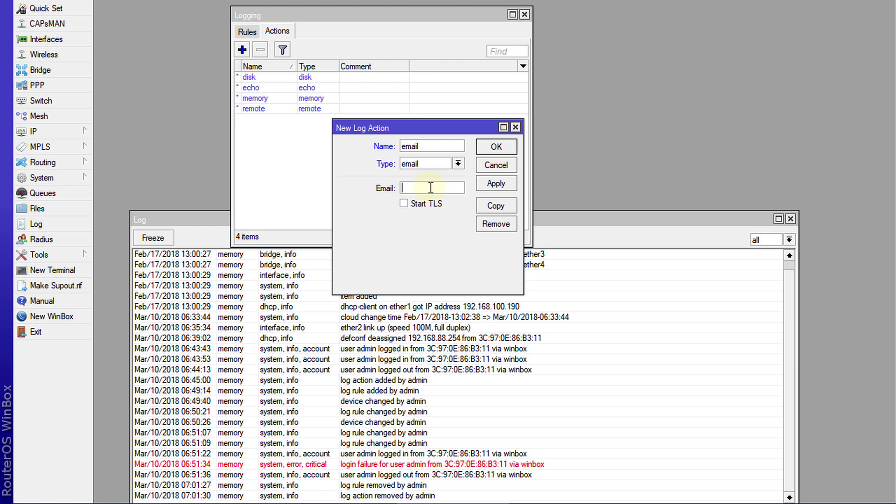
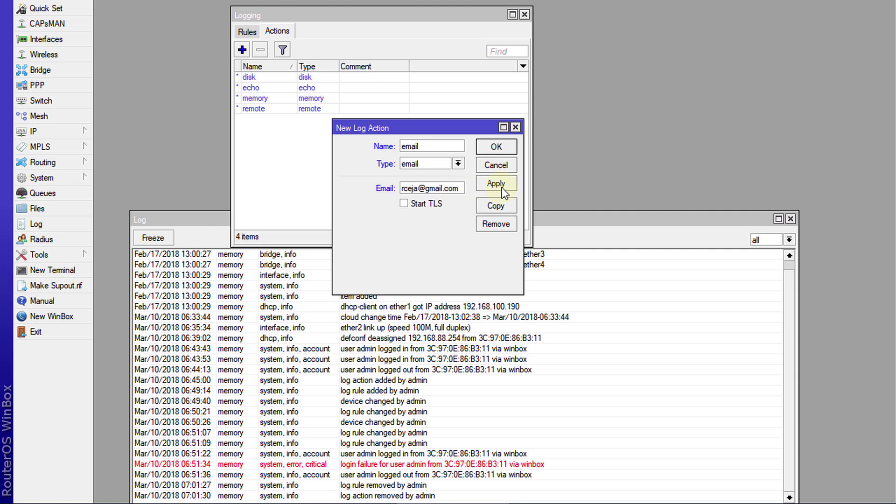
# Apply and save the 'email' action, then show the logging rules list
pyautogui.click(497, 184)
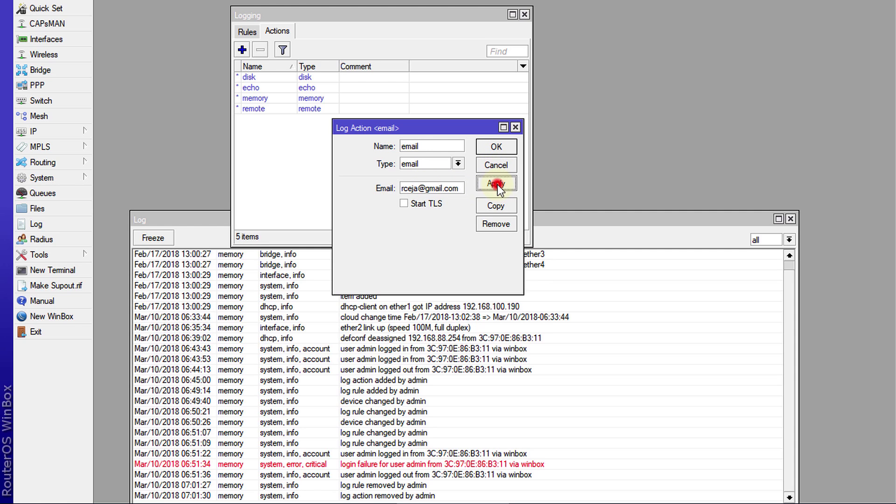
pyautogui.click(496, 147)
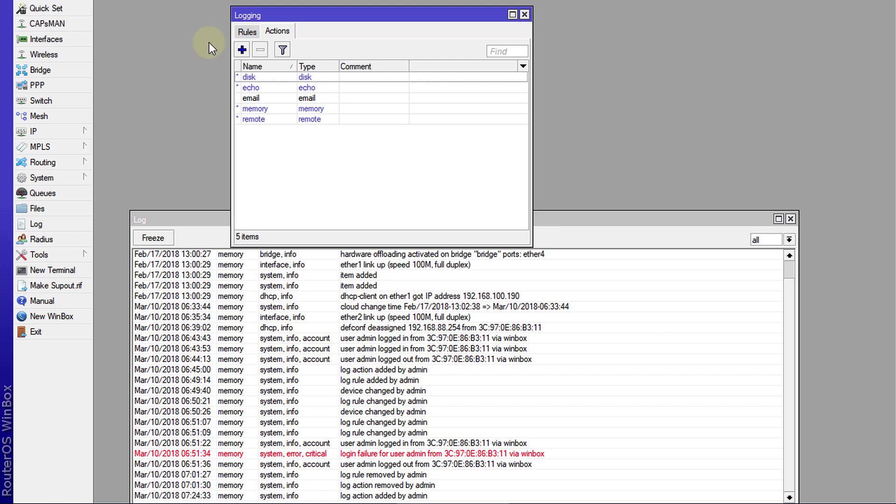
pyautogui.click(248, 32)
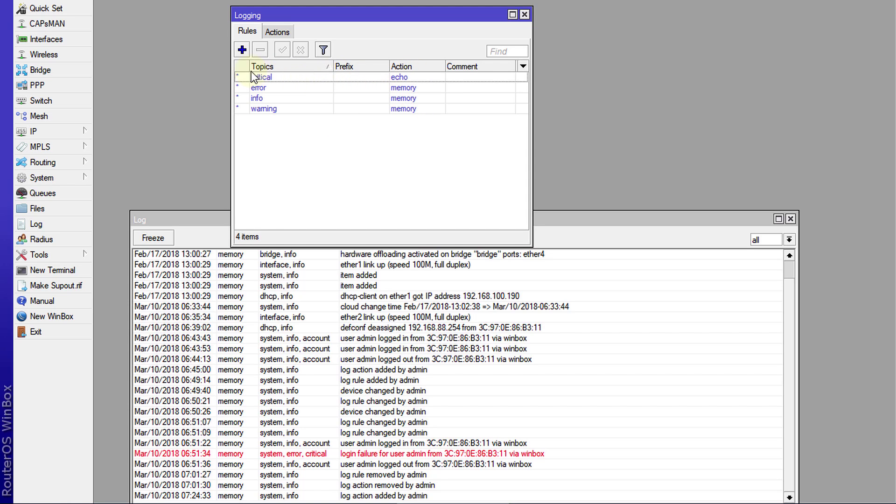
# Create a logging rule with topic info and action email, and save it
pyautogui.click(241, 50)
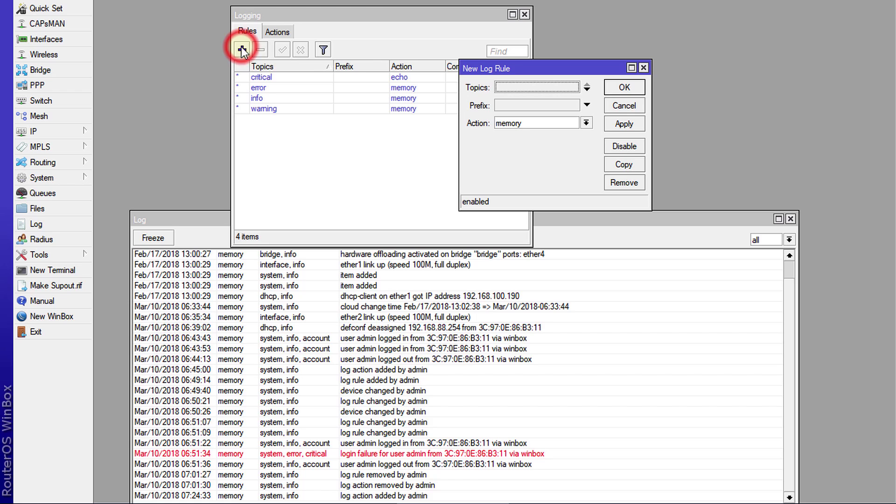
pyautogui.moveTo(503, 66); pyautogui.dragTo(340, 130)
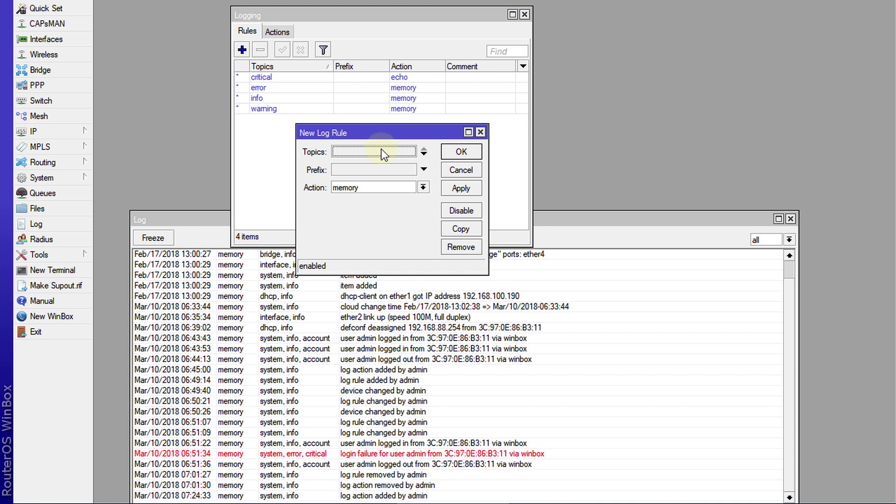
pyautogui.click(424, 151)
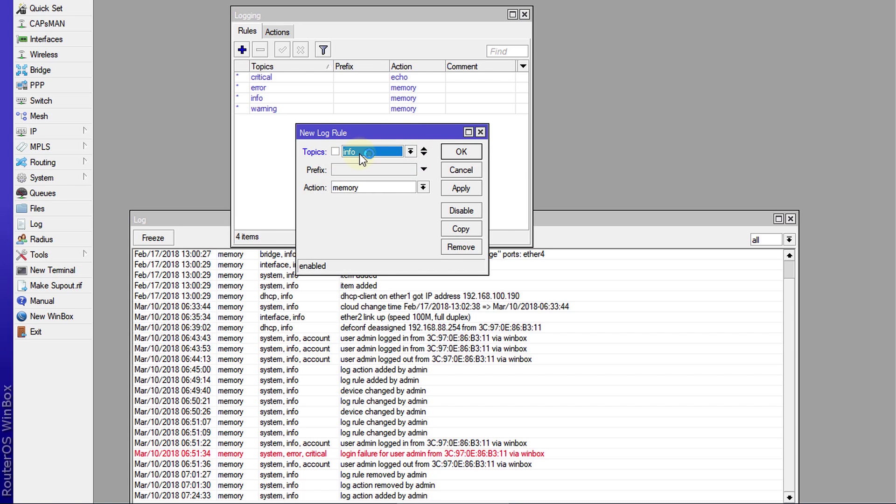
pyautogui.click(410, 153)
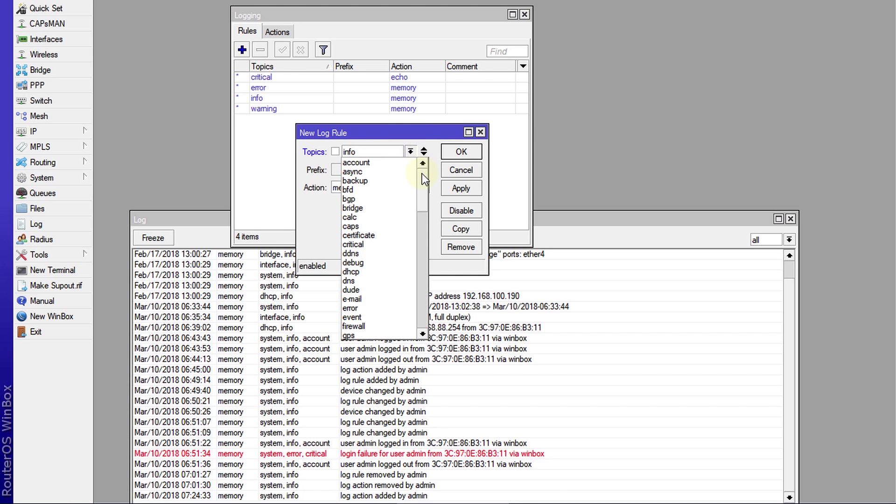
pyautogui.moveTo(425, 178); pyautogui.dragTo(424, 200)
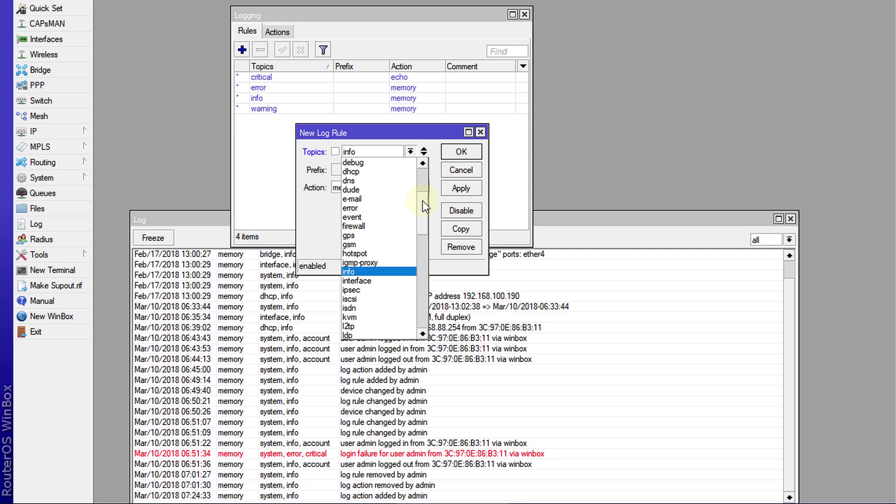
pyautogui.click(369, 270)
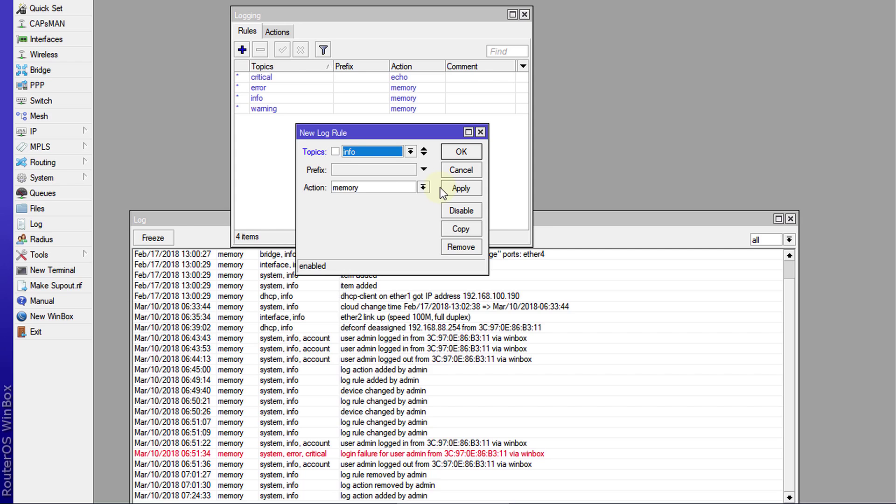
pyautogui.click(423, 187)
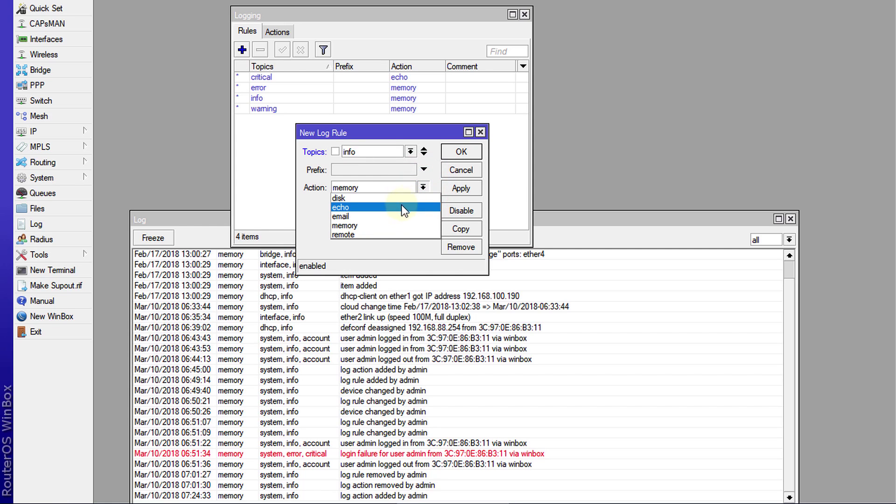
pyautogui.click(370, 214)
pyautogui.click(458, 153)
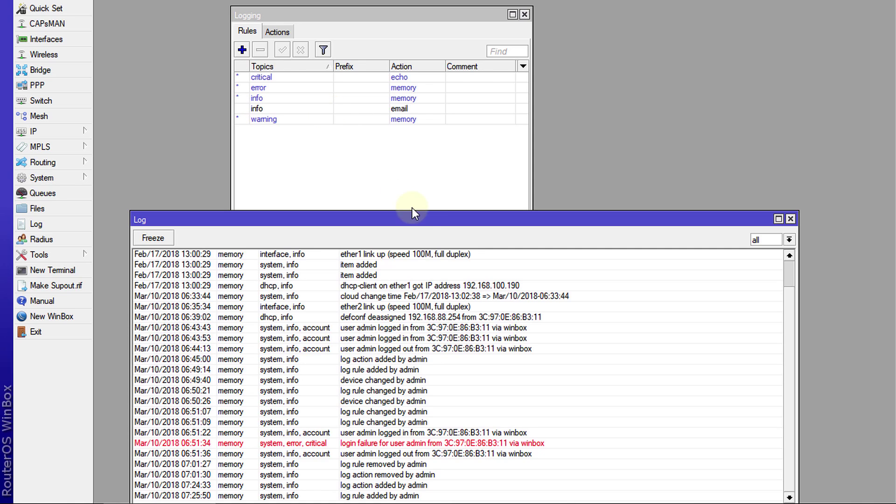
pyautogui.click(418, 219)
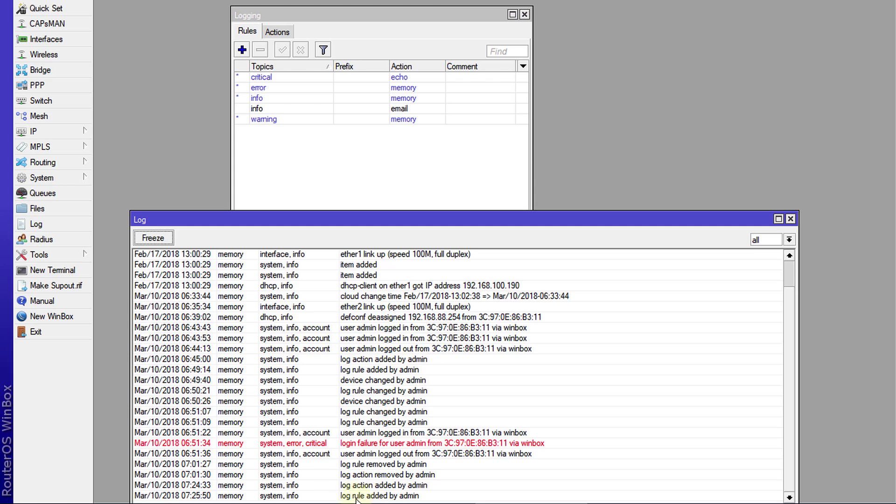
pyautogui.click(395, 496)
# Read the 'system,info log rule added by admin' email in Gmail, then return to WinBox
pyautogui.click(298, 501)
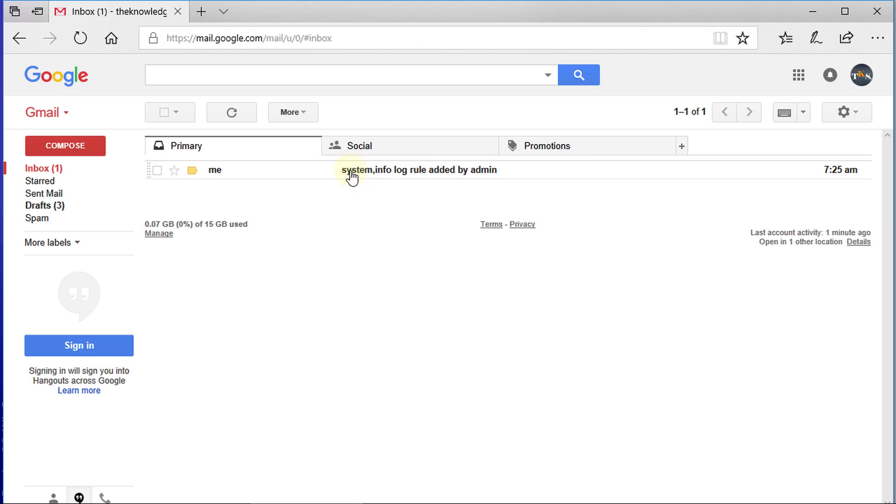
pyautogui.click(395, 171)
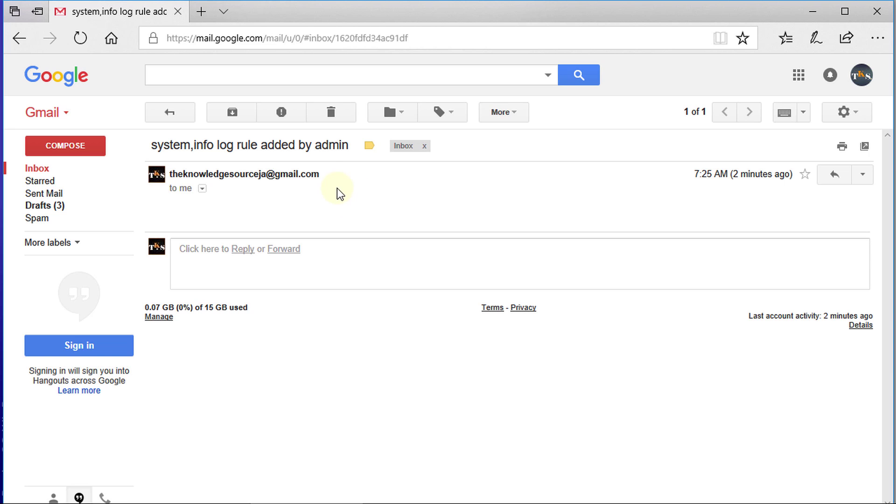
pyautogui.click(181, 111)
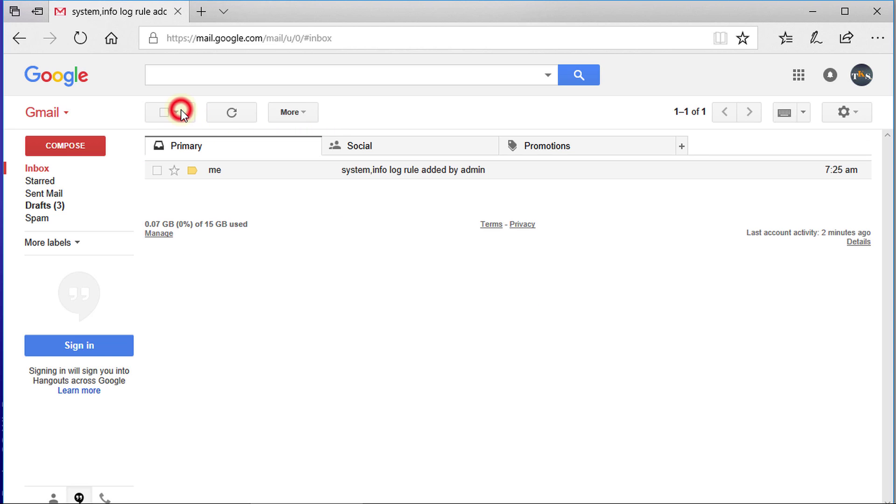
pyautogui.click(810, 10)
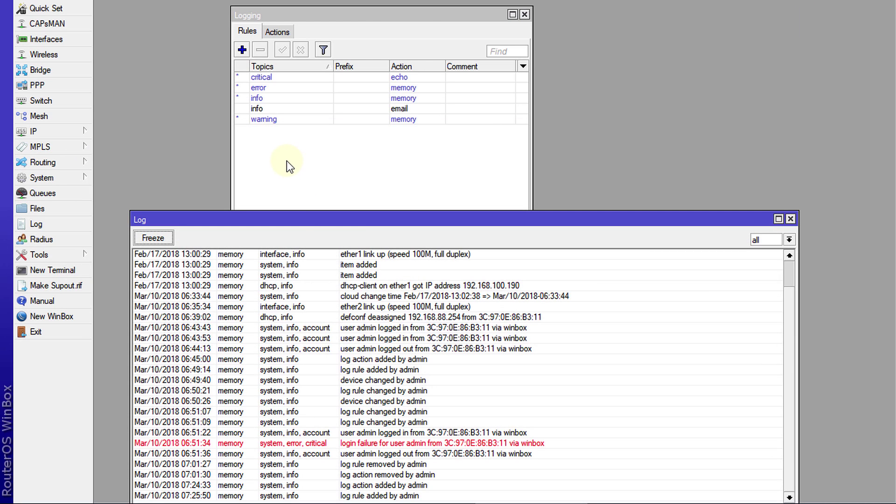
# Change the info/email logging rule's topic from info to critical
pyautogui.doubleClick(260, 113)
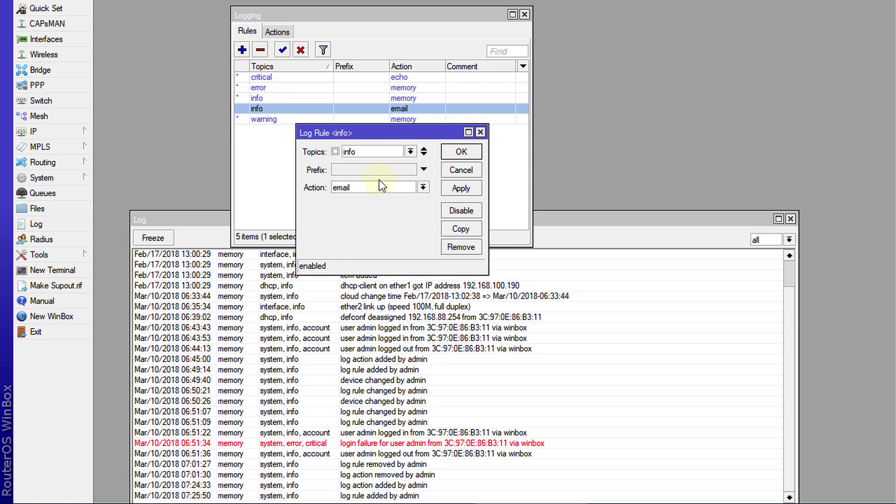
pyautogui.click(410, 151)
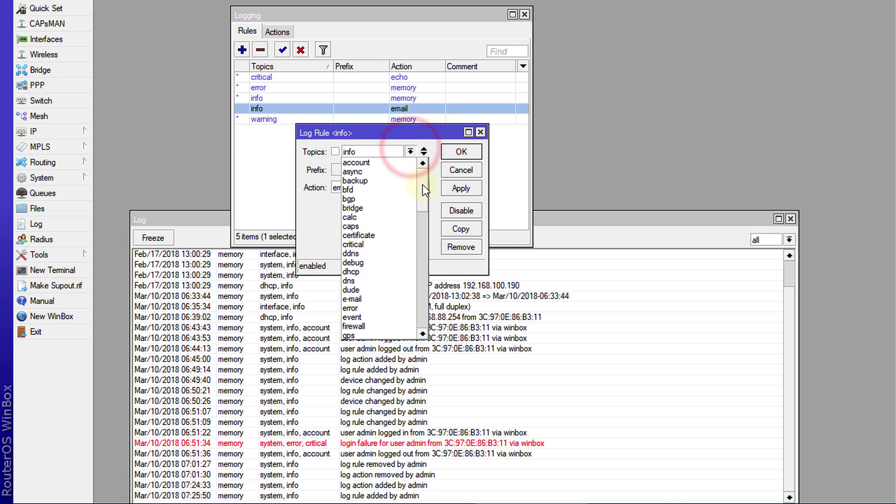
pyautogui.moveTo(424, 186); pyautogui.dragTo(425, 192)
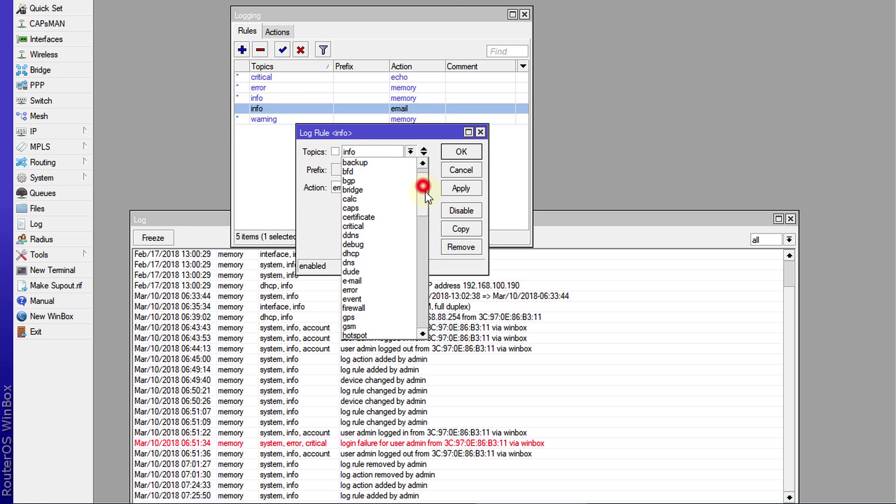
pyautogui.click(382, 226)
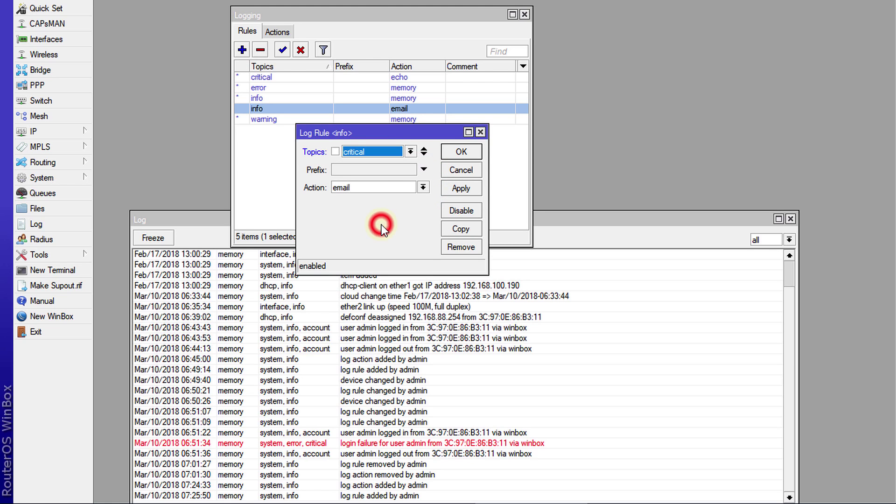
pyautogui.click(466, 153)
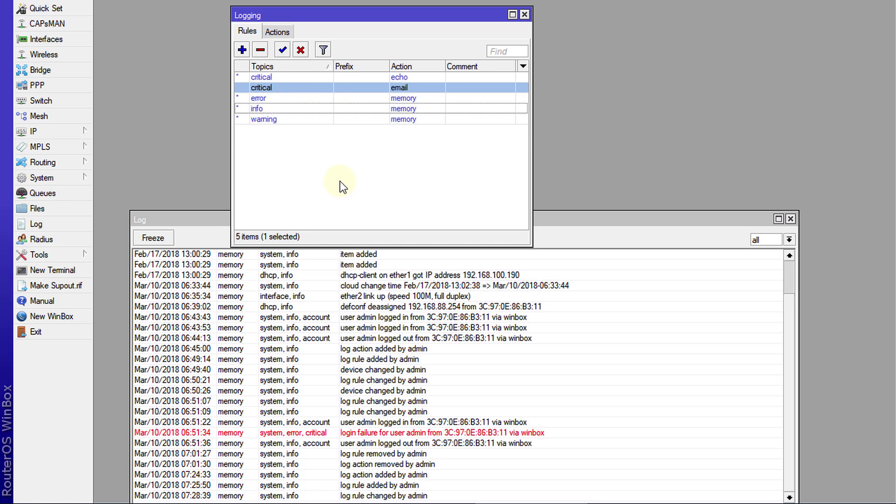
# Attempt an admin login with a wrong password to generate a critical login-failure entry
pyautogui.hotkey('alt', 'Tab')
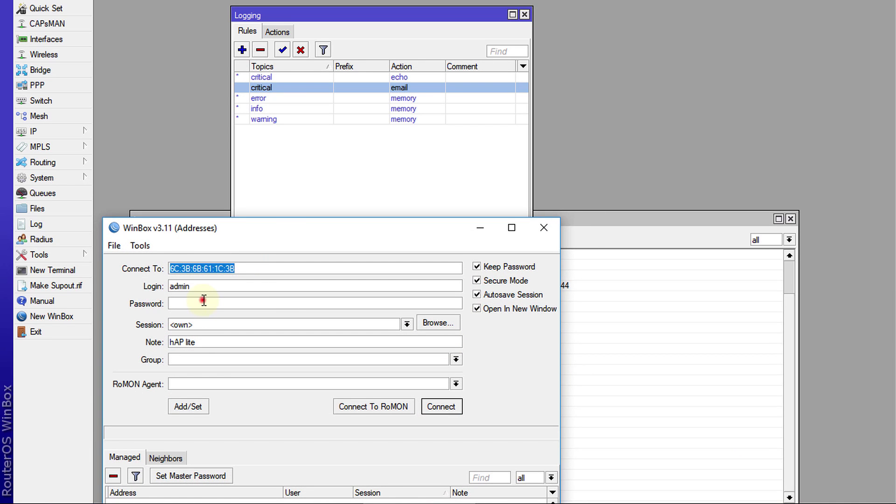
pyautogui.click(205, 302)
pyautogui.write('*****')
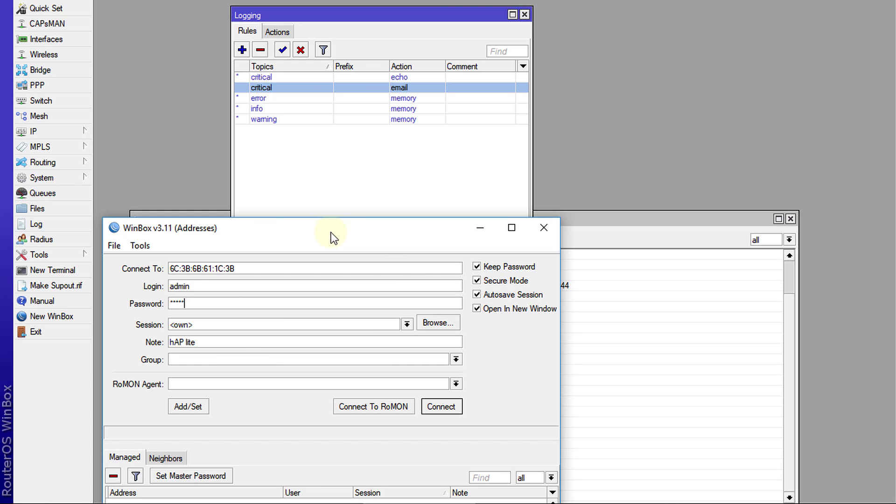
pyautogui.click(436, 410)
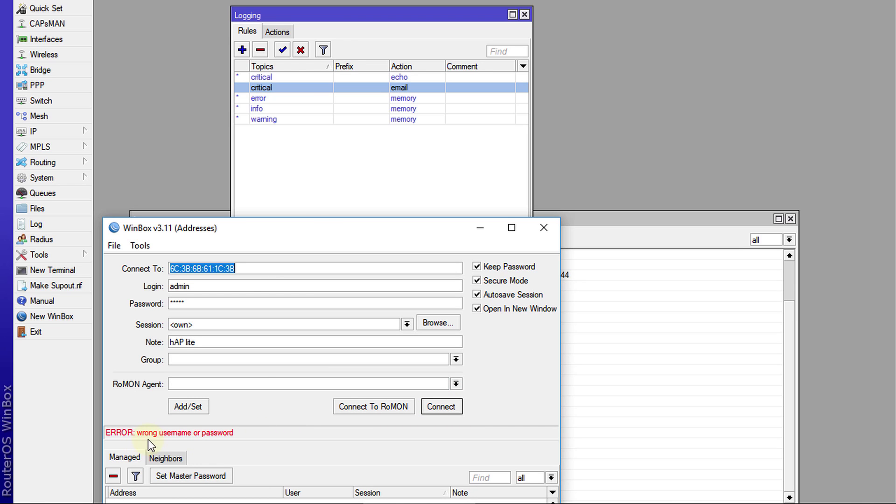
pyautogui.click(479, 229)
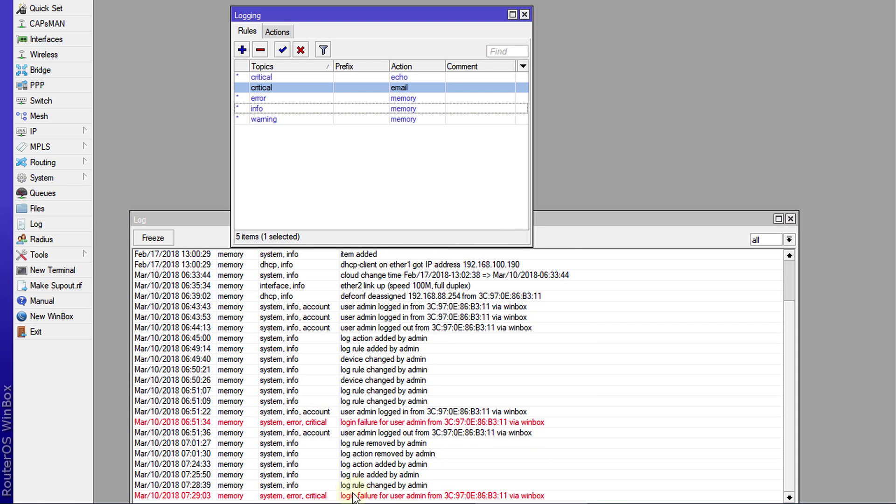
# Check Gmail for the critical login-failure alert email, then return to WinBox
pyautogui.moveTo(343, 499)
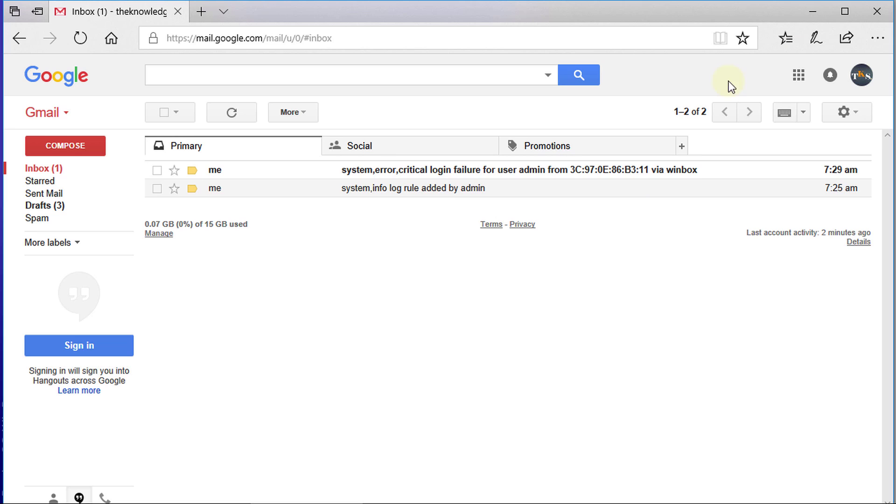
pyautogui.click(815, 11)
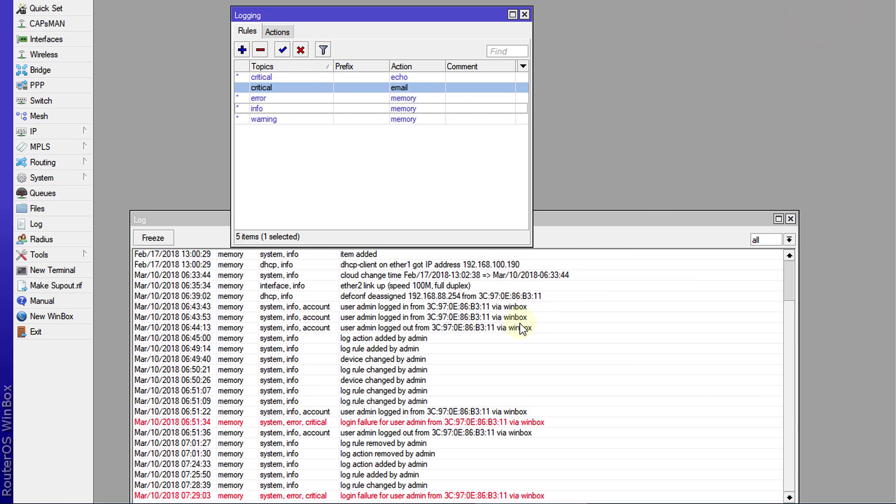
# Open the critical/email rule and review its Topics list, leaving critical selected
pyautogui.click(291, 81)
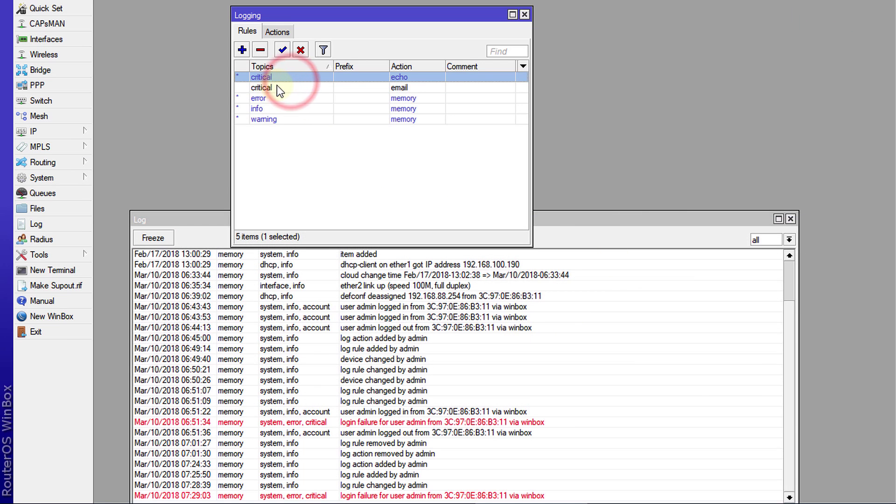
pyautogui.doubleClick(276, 86)
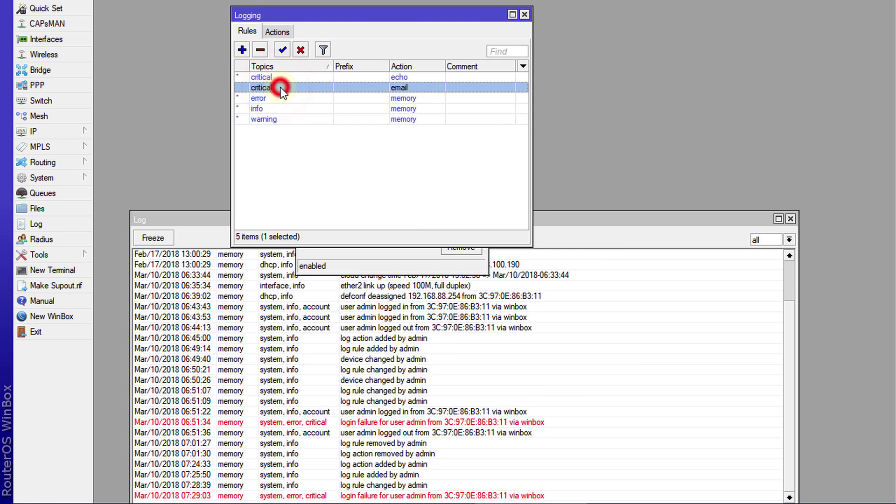
pyautogui.doubleClick(281, 88)
pyautogui.click(409, 152)
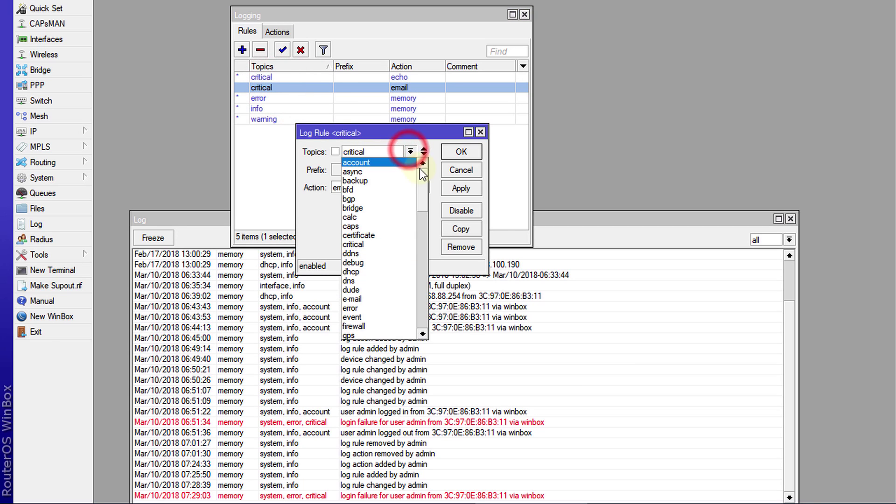
pyautogui.moveTo(421, 172); pyautogui.dragTo(422, 158)
pyautogui.click(426, 132)
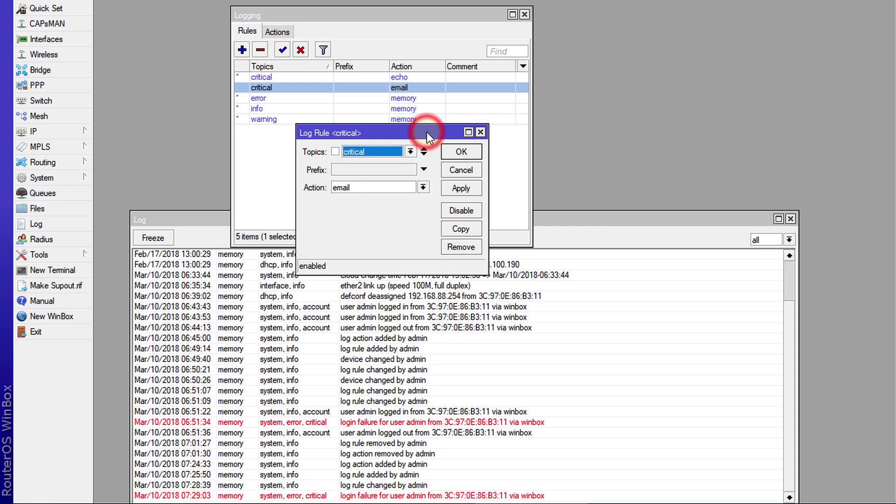